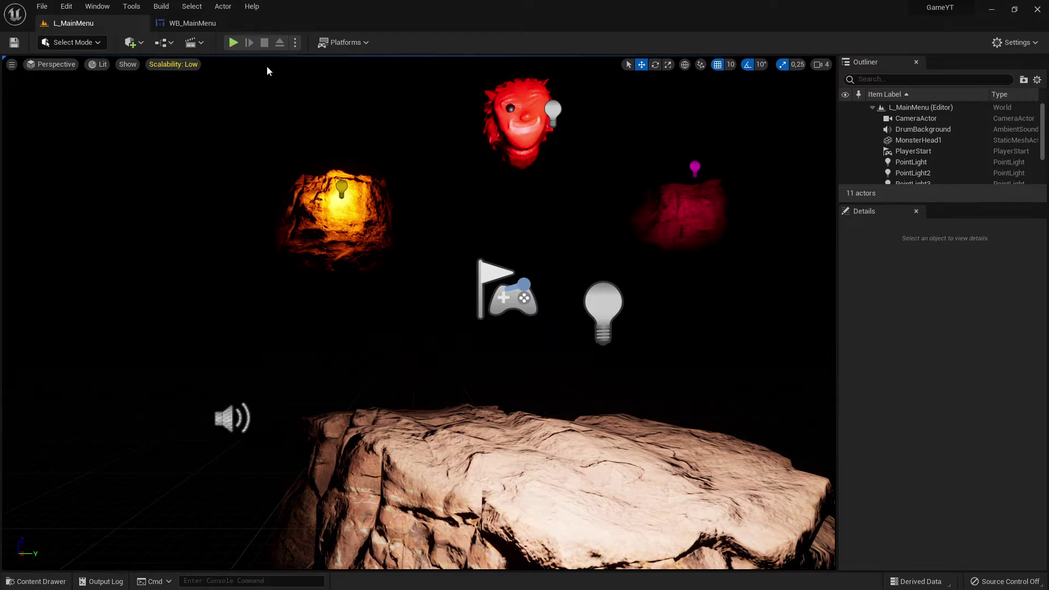
# Test-play and stop the level, then open WB_MainMenu from UI Menu in Designer view
pyautogui.click(233, 42)
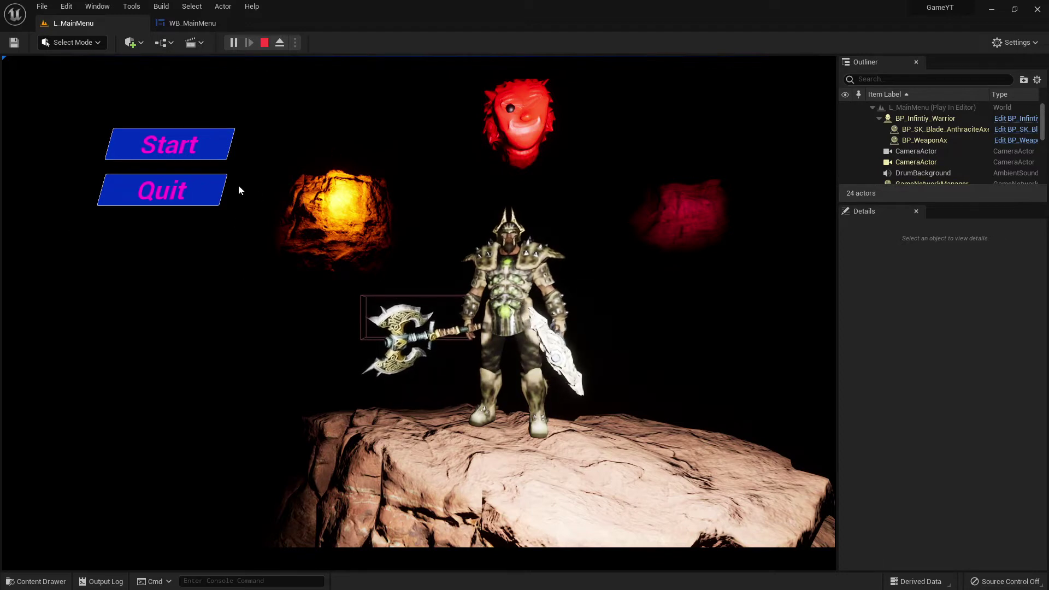
pyautogui.click(265, 43)
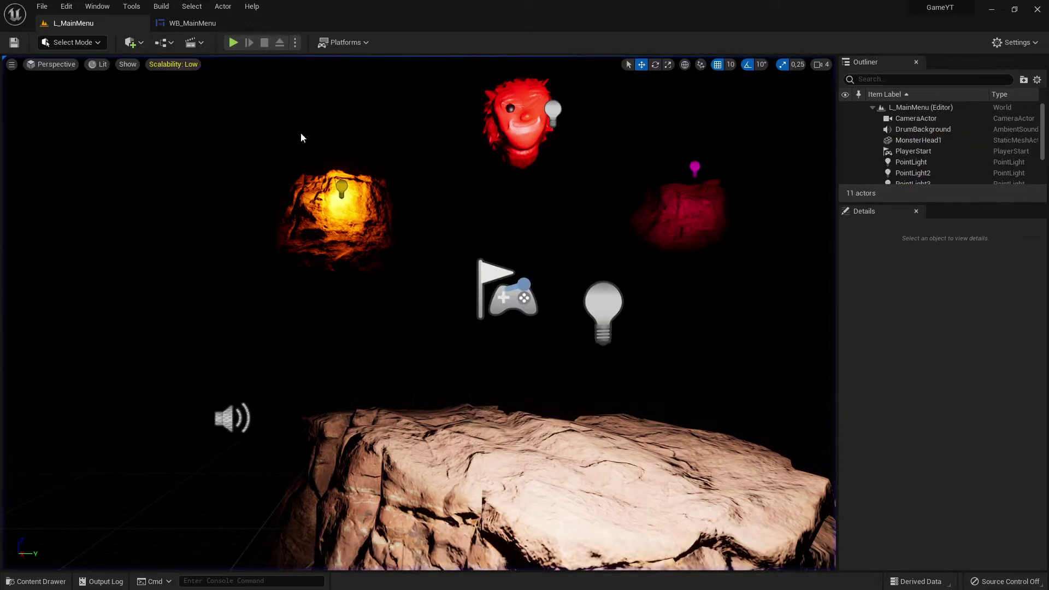
pyautogui.click(38, 581)
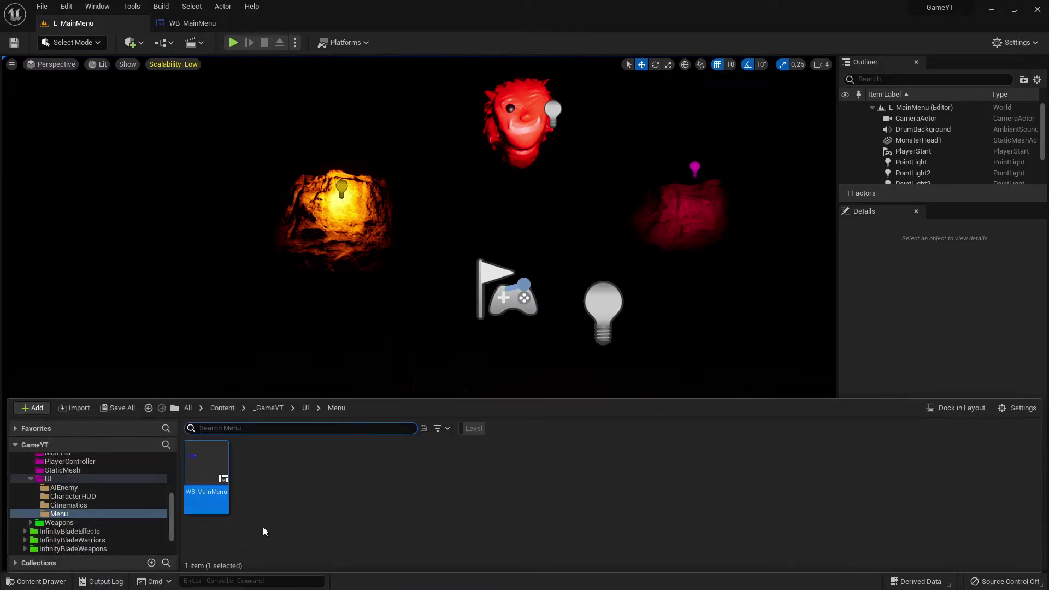
pyautogui.doubleClick(209, 478)
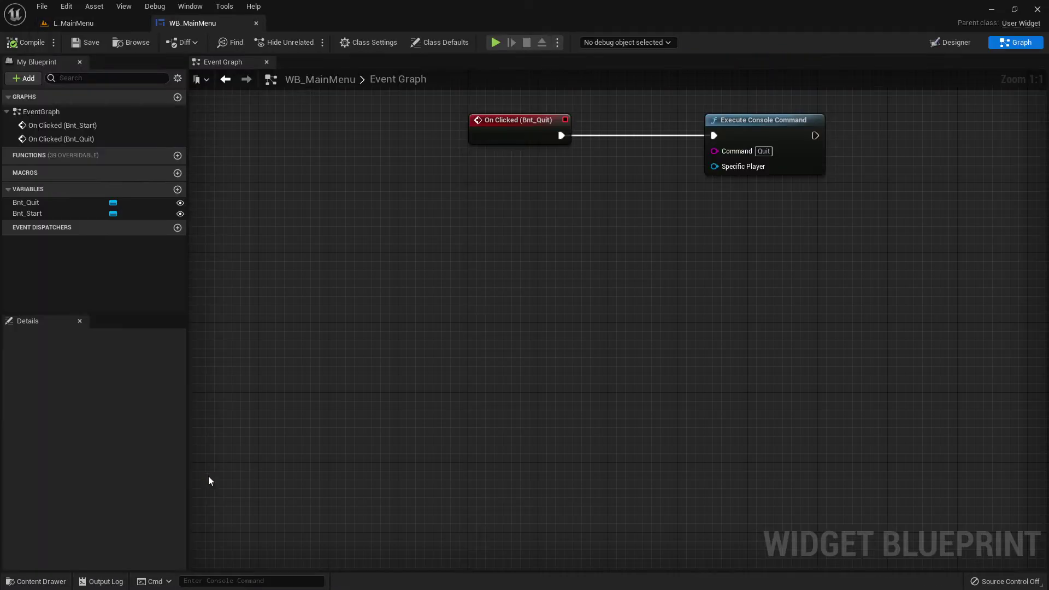
pyautogui.click(952, 43)
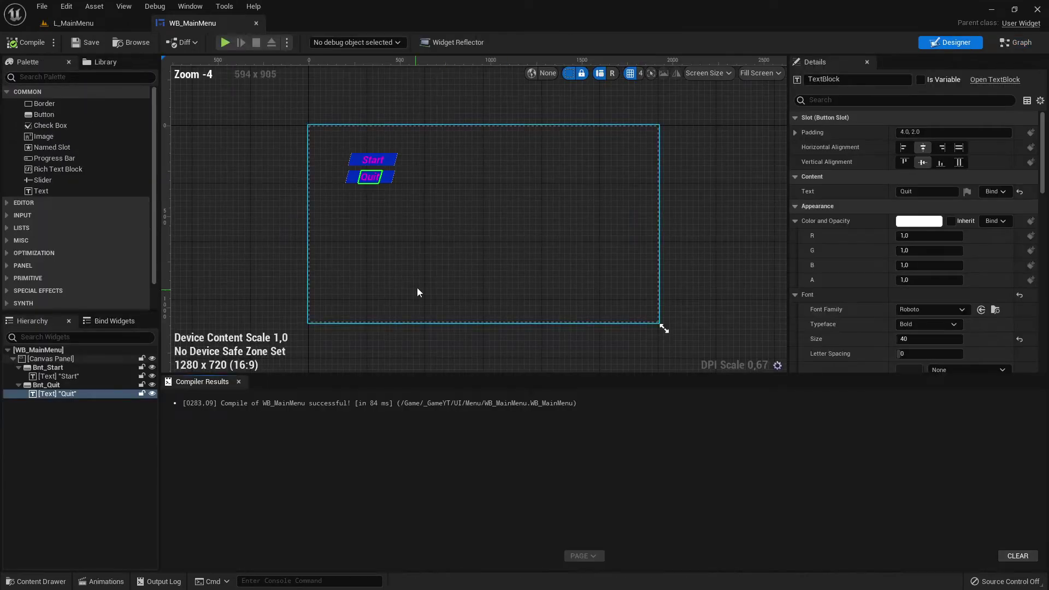
pyautogui.click(239, 382)
# Zoom and pan the Designer canvas to frame the Start and Quit buttons
pyautogui.scroll(6, 421, 340)
pyautogui.scroll(-3, 452, 322)
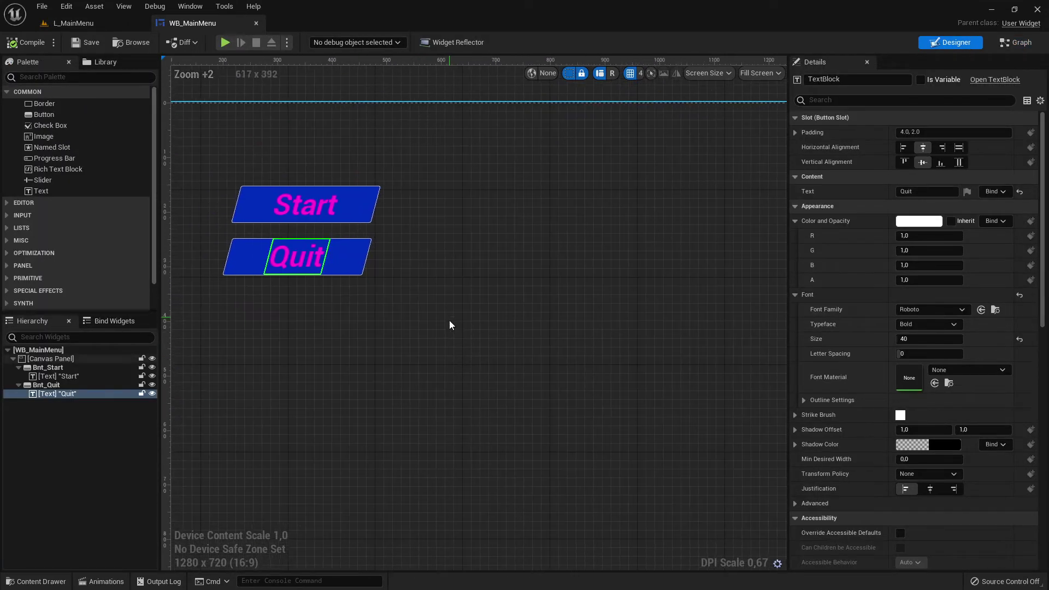
pyautogui.scroll(-2, 449, 307)
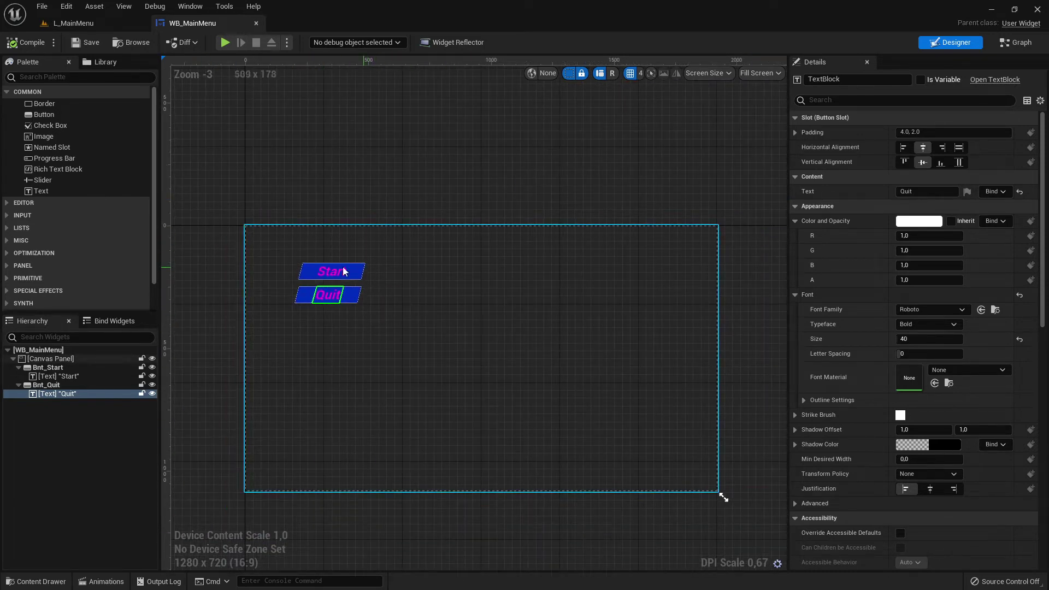
pyautogui.scroll(2, 372, 292)
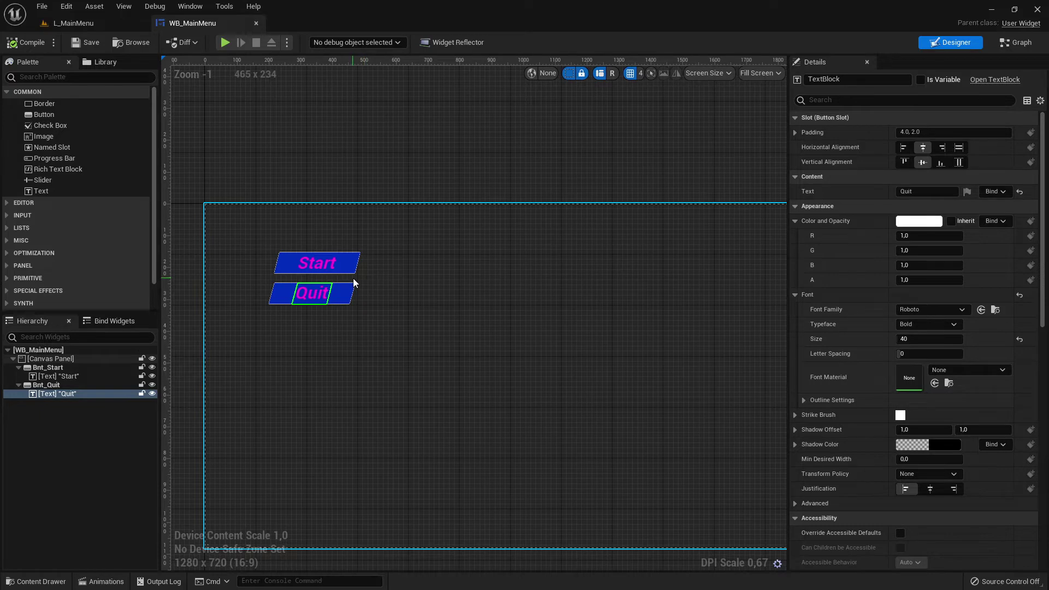
pyautogui.scroll(-3, 482, 362)
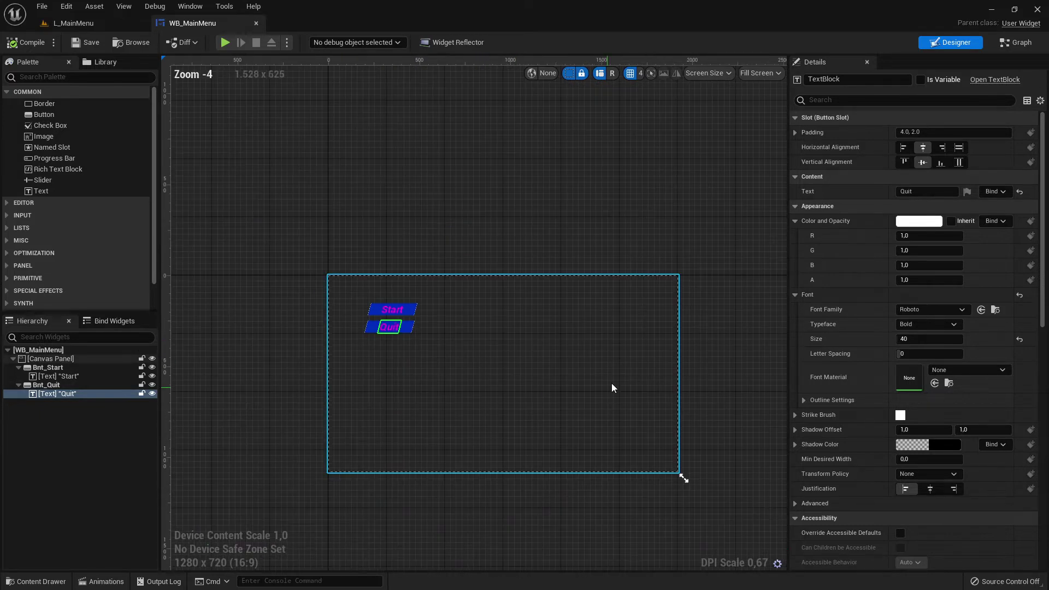
pyautogui.scroll(3, 494, 353)
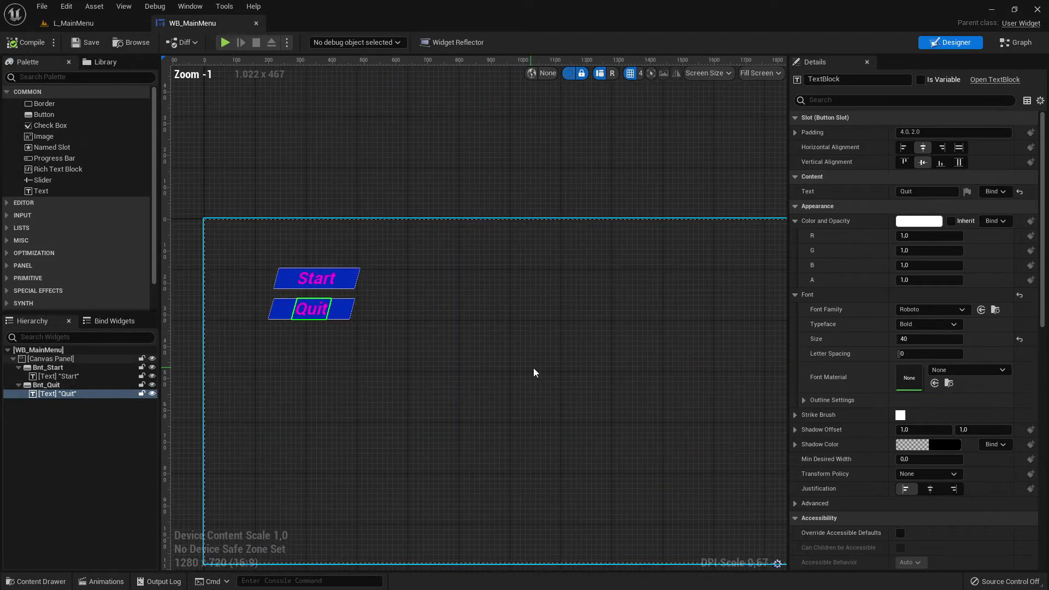
pyautogui.scroll(-3, 518, 352)
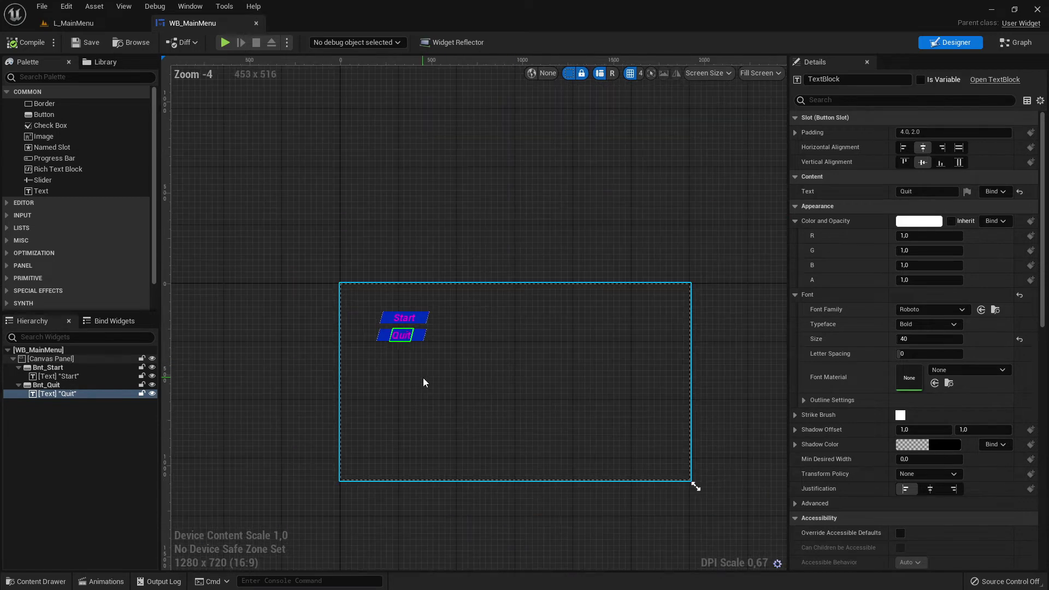
pyautogui.scroll(2, 468, 378)
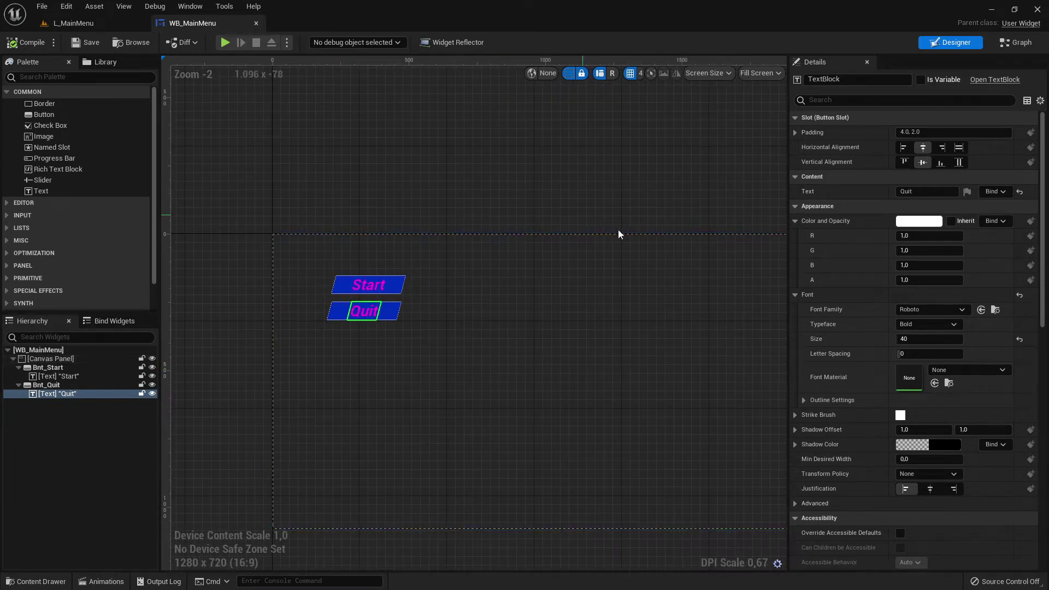
pyautogui.scroll(-2, 669, 423)
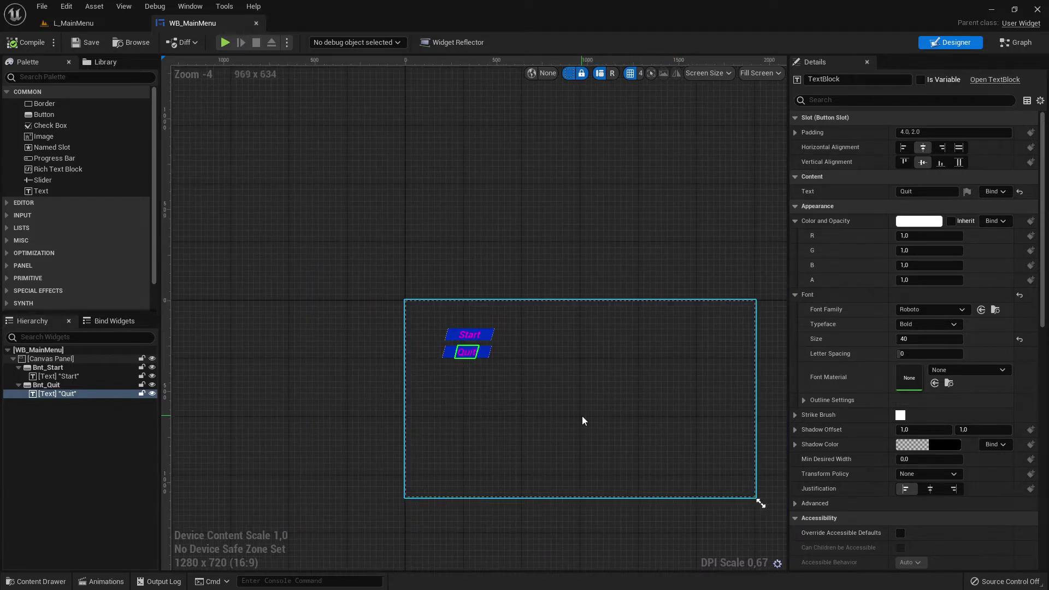
pyautogui.scroll(2, 583, 421)
pyautogui.moveTo(605, 393); pyautogui.dragTo(545, 381, button='right')
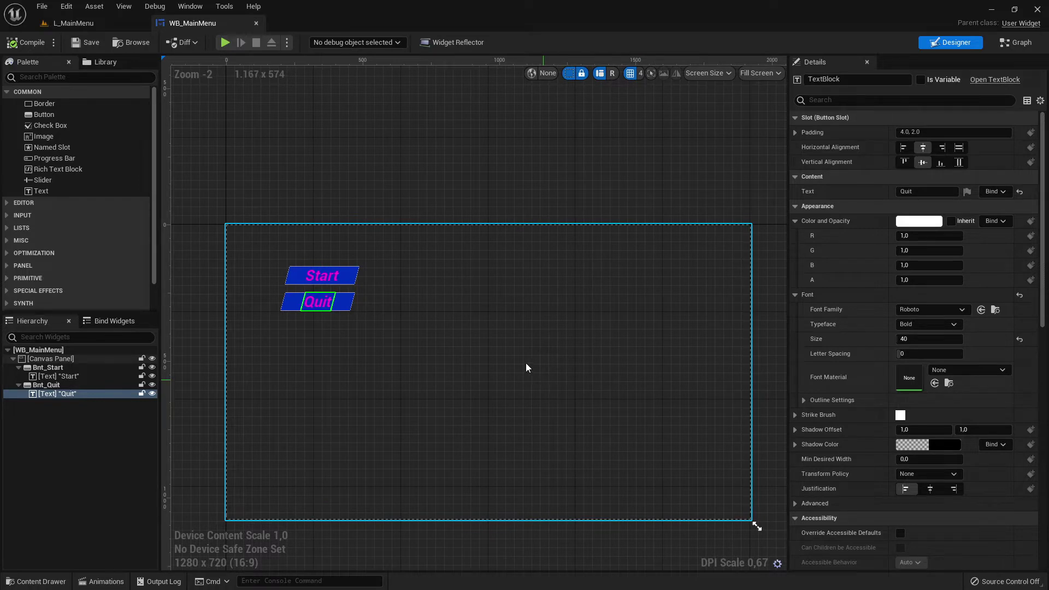
pyautogui.moveTo(364, 200); pyautogui.dragTo(394, 177, button='right')
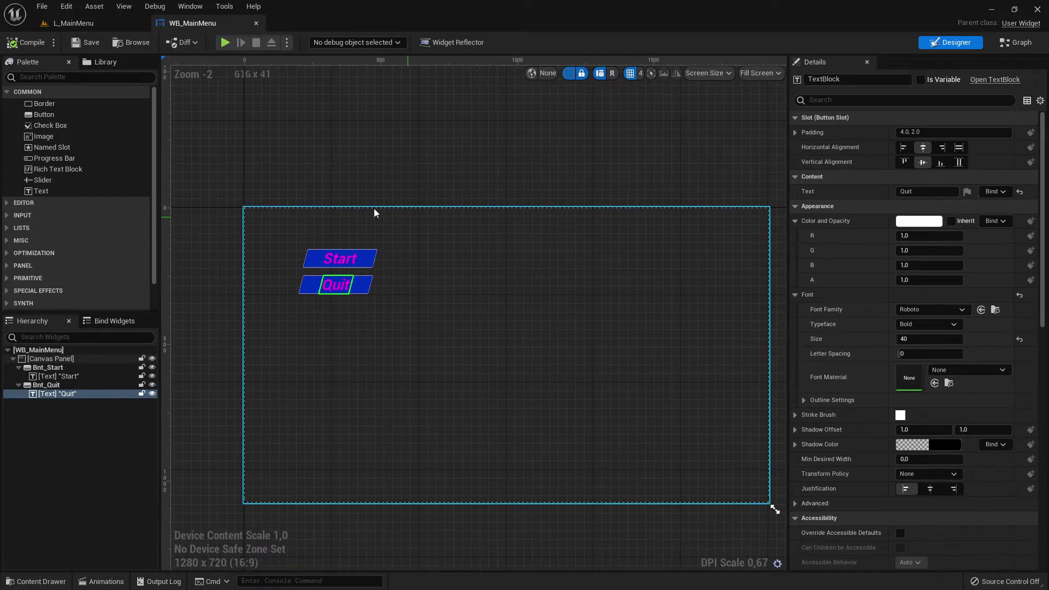
pyautogui.scroll(-1, 476, 347)
pyautogui.moveTo(476, 339); pyautogui.dragTo(461, 345, button='right')
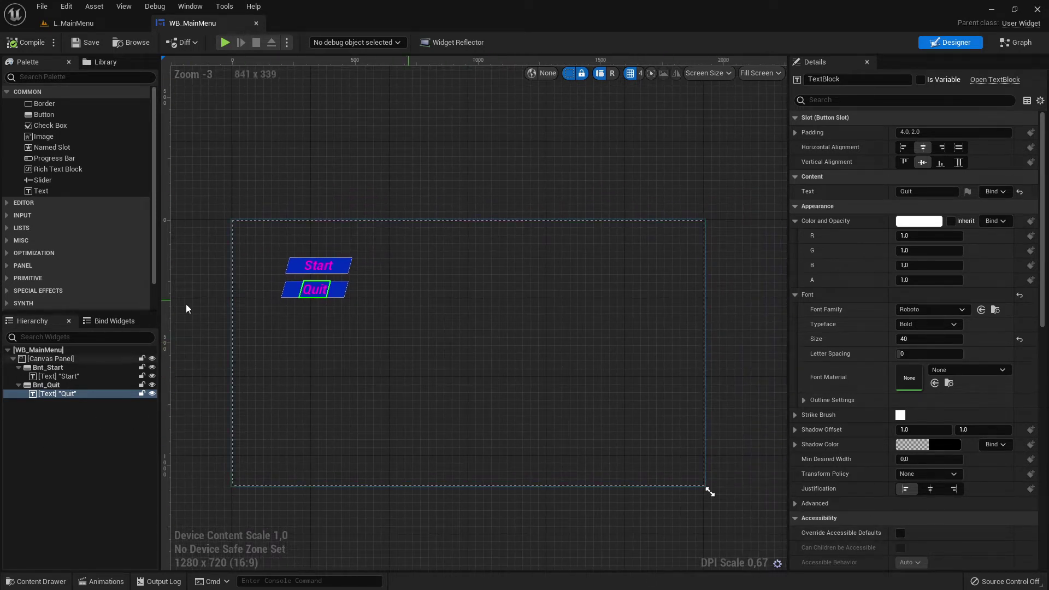
pyautogui.click(190, 6)
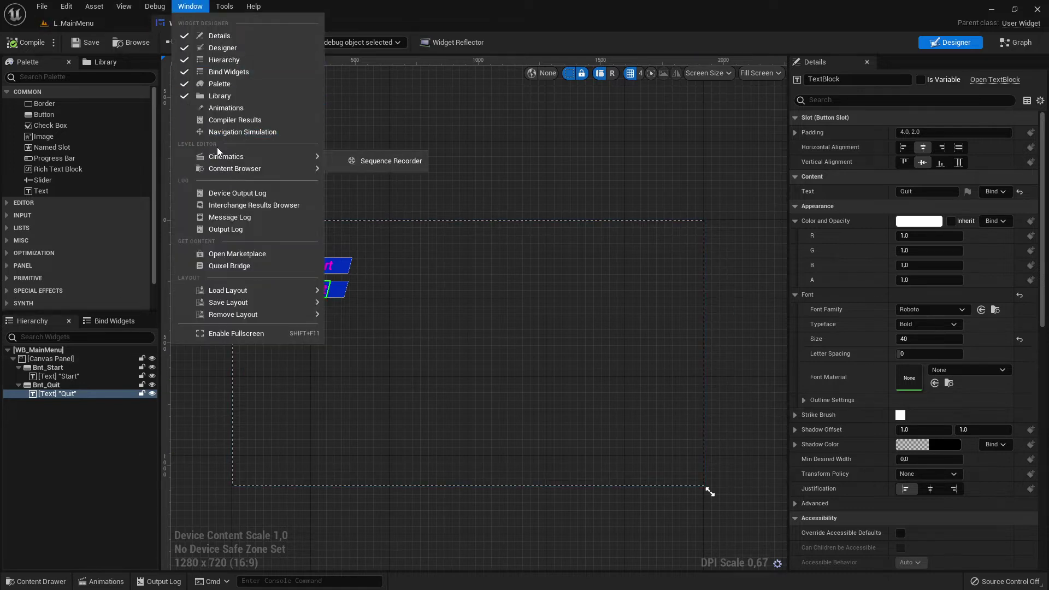
pyautogui.click(233, 108)
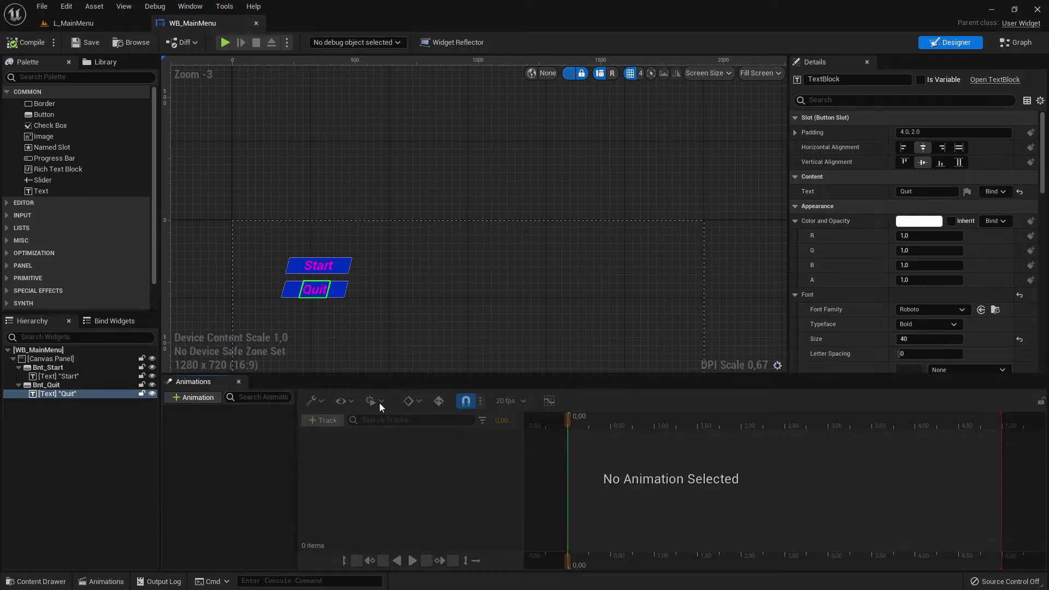
pyautogui.moveTo(457, 309); pyautogui.dragTo(488, 229, button='right')
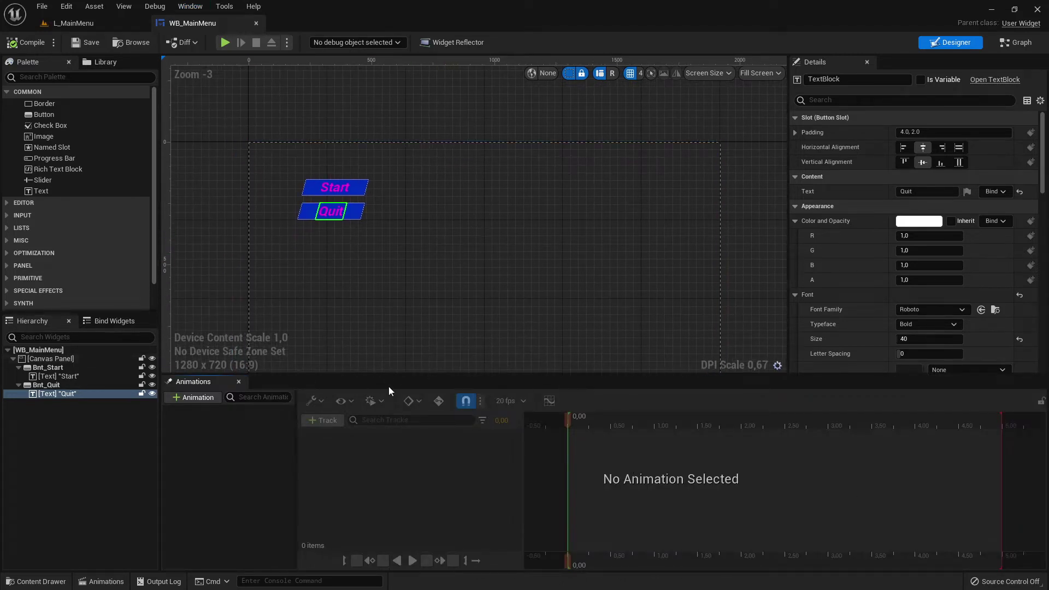
pyautogui.moveTo(398, 375)
pyautogui.mouseDown()
pyautogui.moveTo(398, 430)
pyautogui.moveTo(403, 378)
pyautogui.mouseUp()
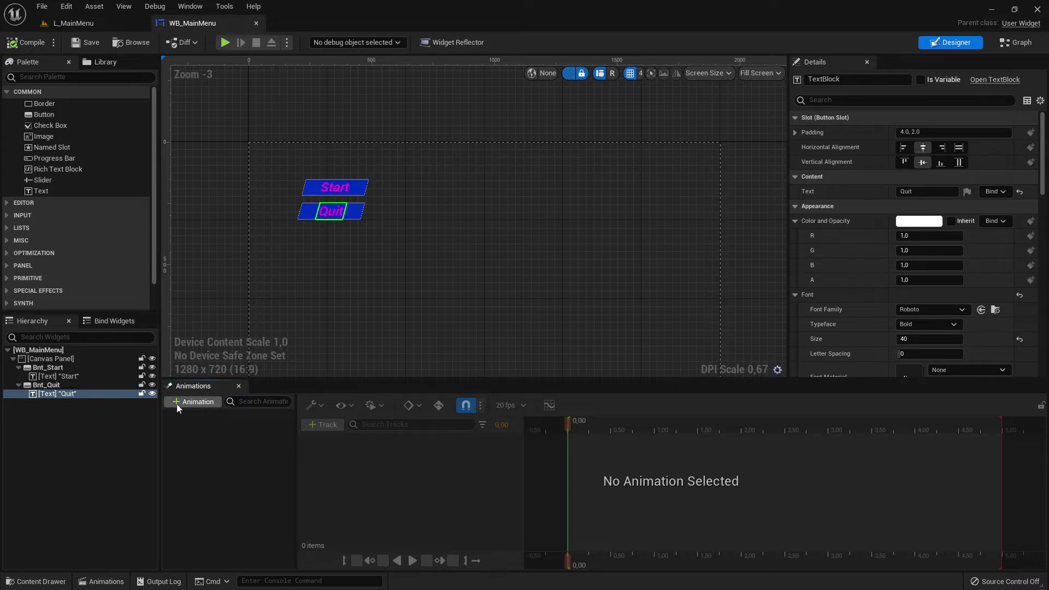
# Create a widget animation named AWB_Buttons and select it for editing
pyautogui.click(198, 402)
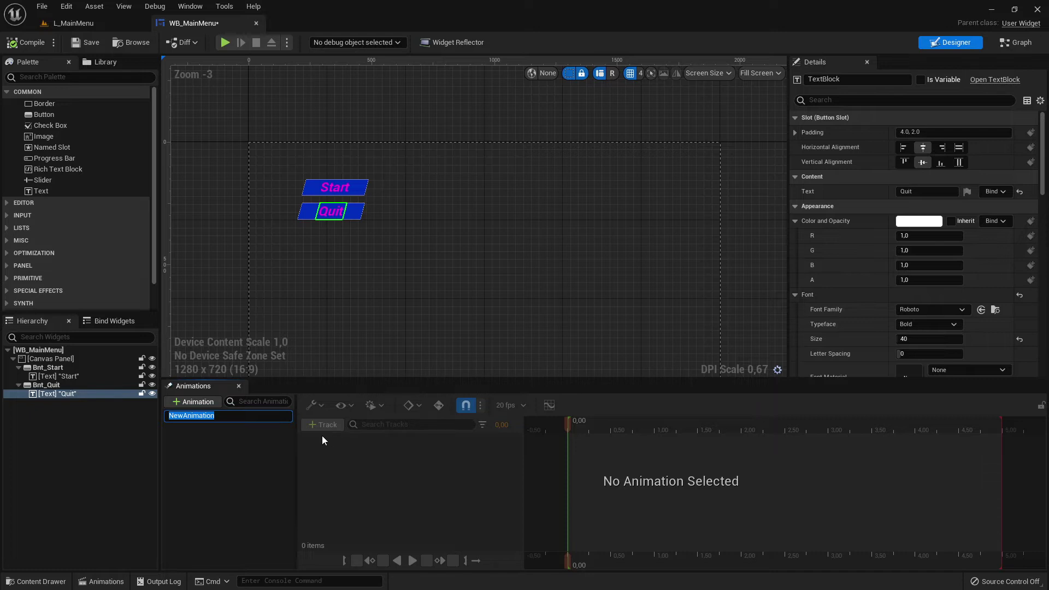
pyautogui.write('AWB_Buttons')
pyautogui.press('Return')
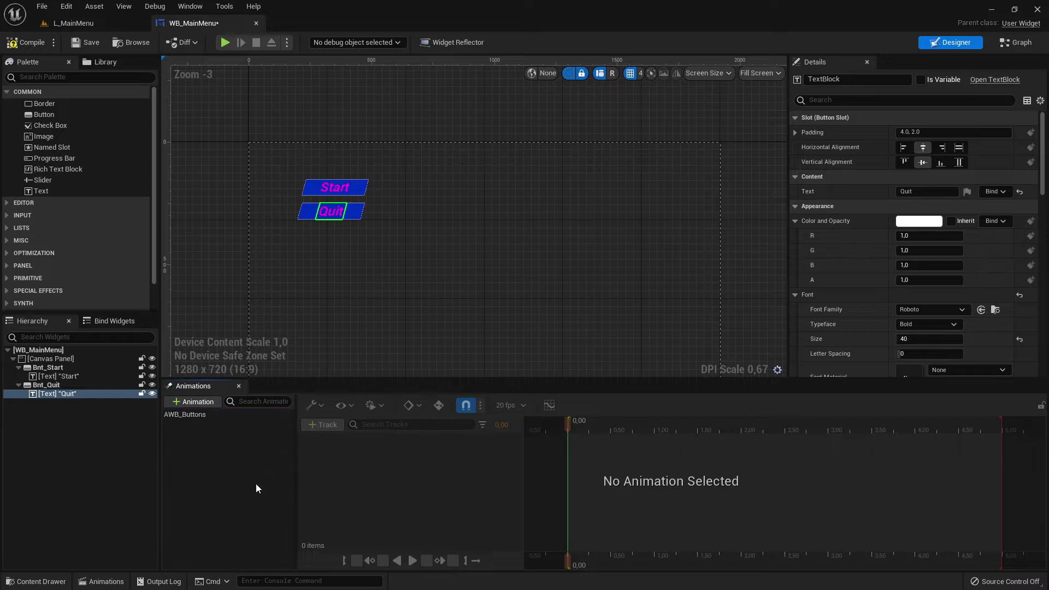
pyautogui.click(198, 416)
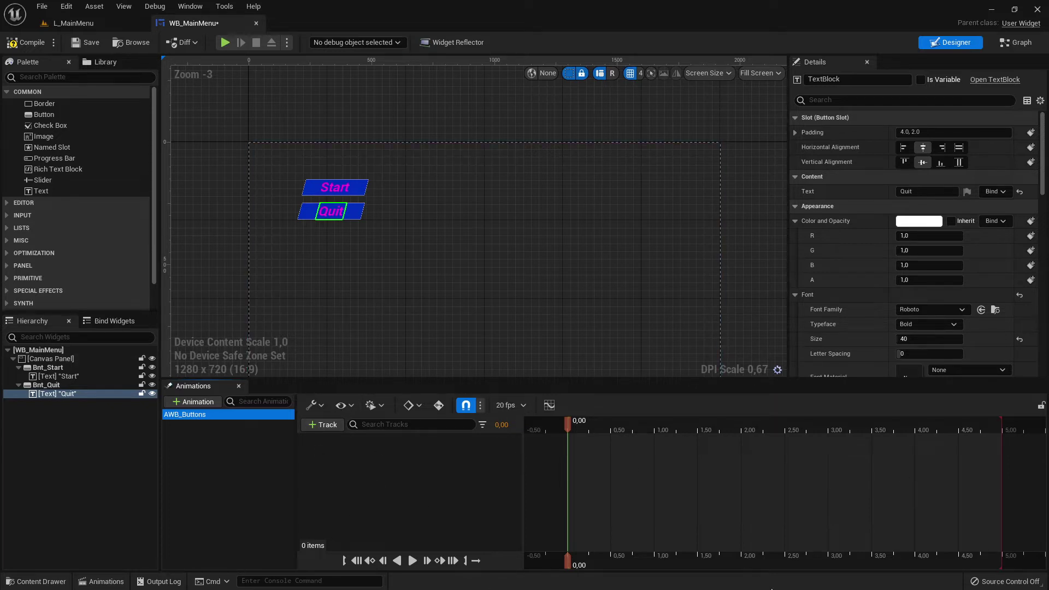
# Select the Start button on the canvas and add a Bnt_Start (Canvas Panel Slot) track
pyautogui.click(324, 427)
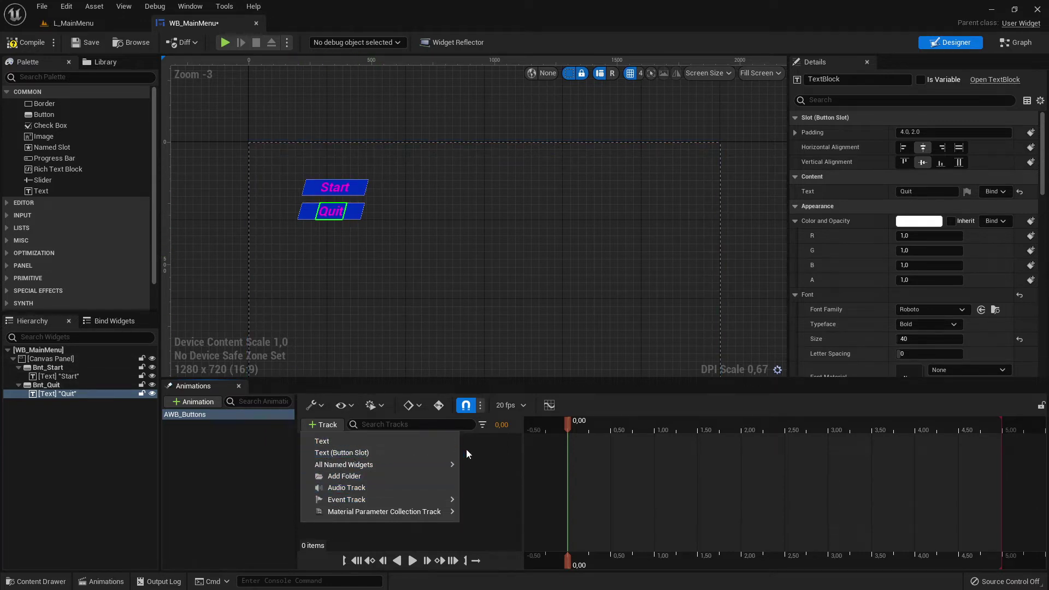
pyautogui.click(489, 462)
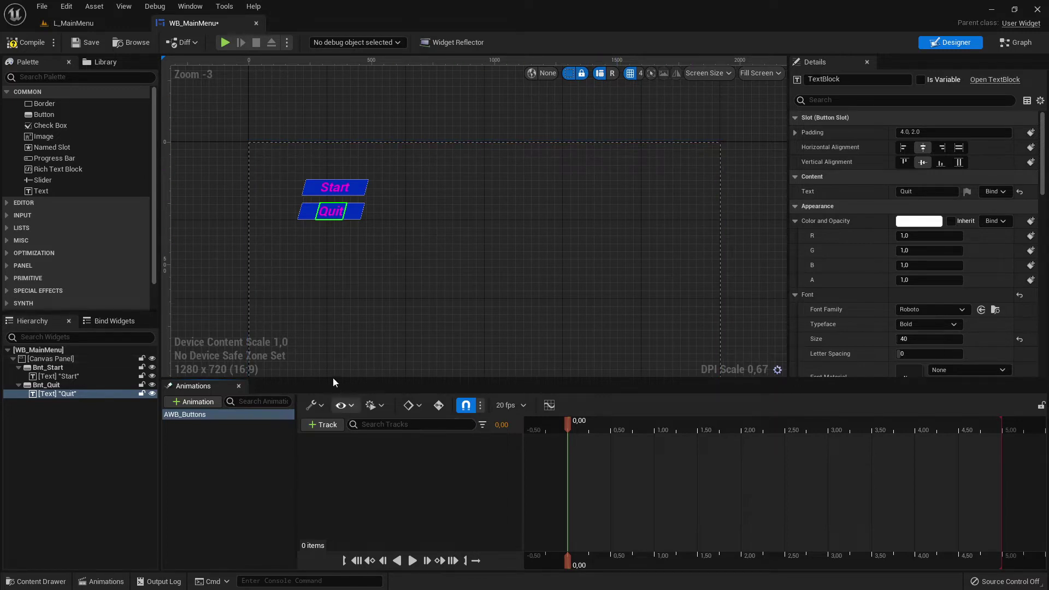
pyautogui.click(325, 425)
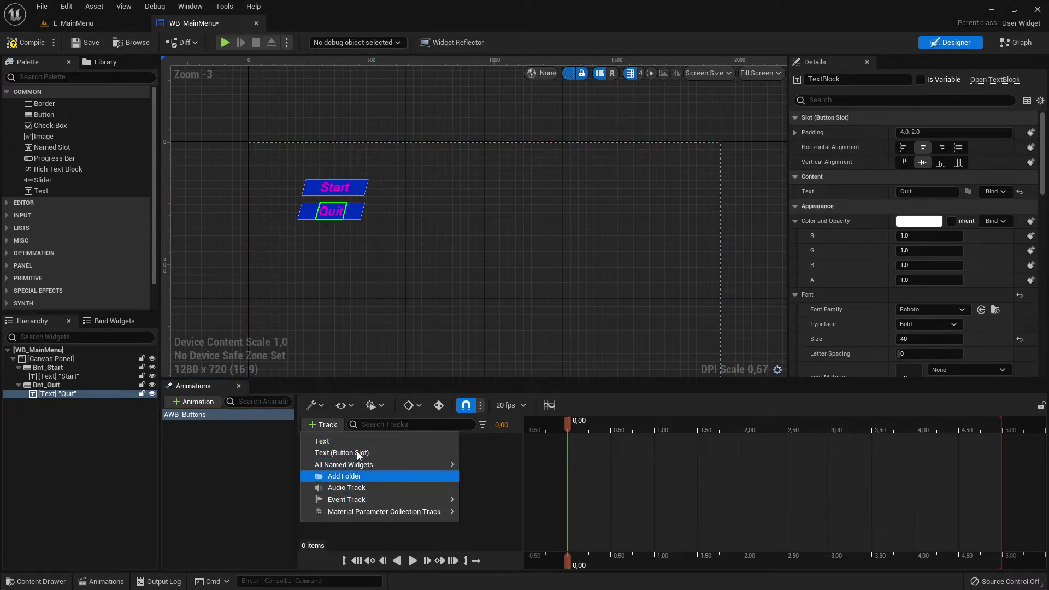
pyautogui.click(477, 478)
pyautogui.click(365, 189)
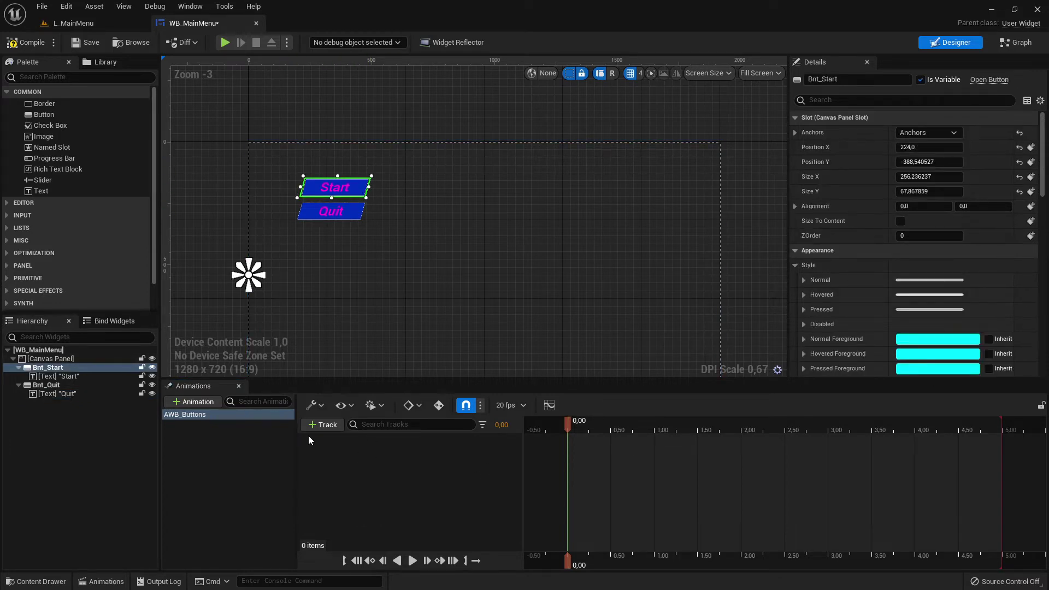
pyautogui.click(325, 425)
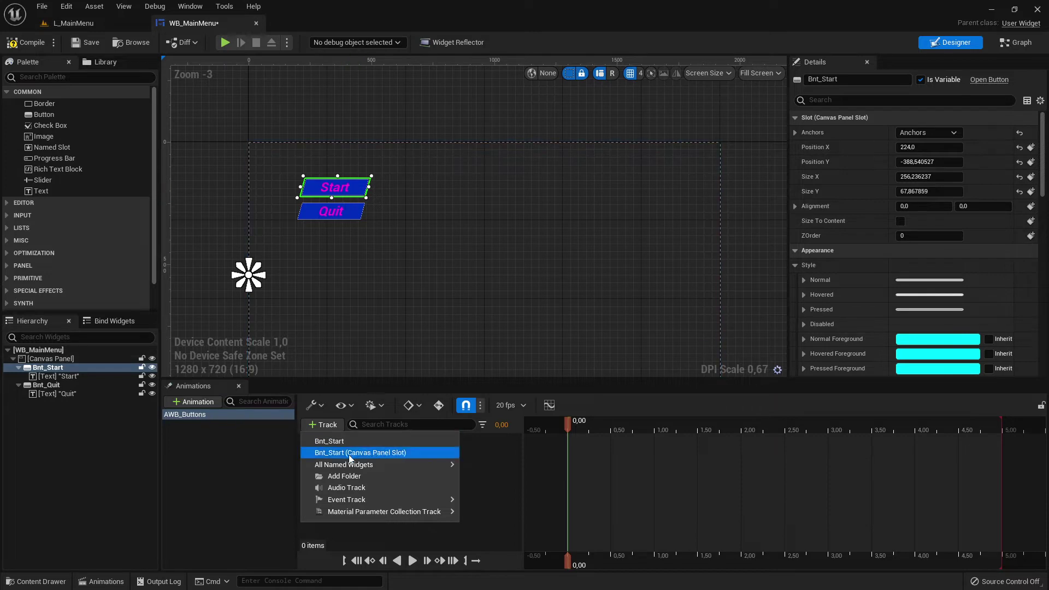
pyautogui.click(342, 441)
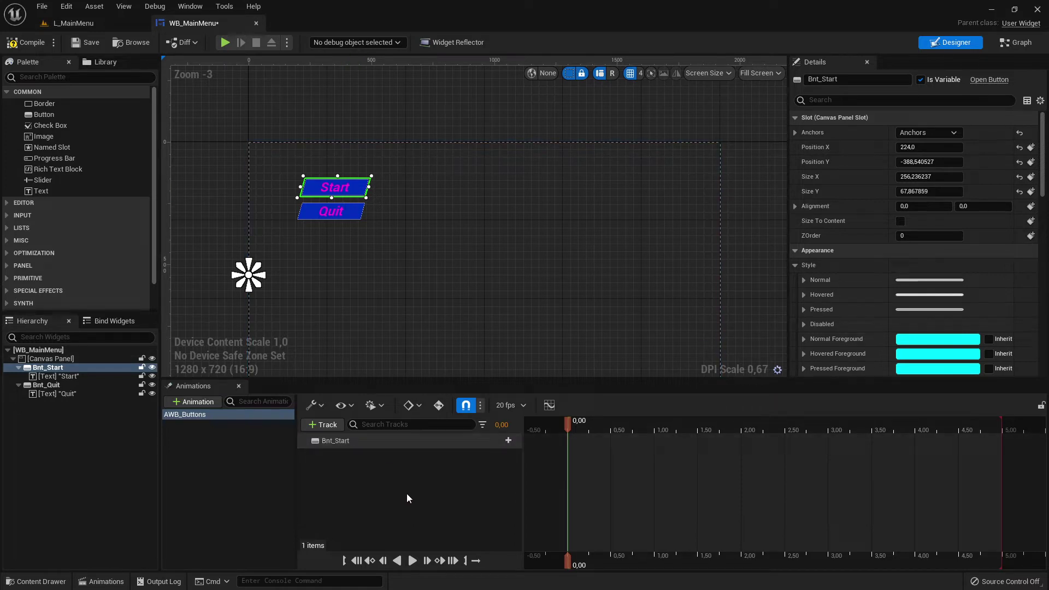
# Add a Transform property track beneath the Bnt_Start track
pyautogui.click(344, 441)
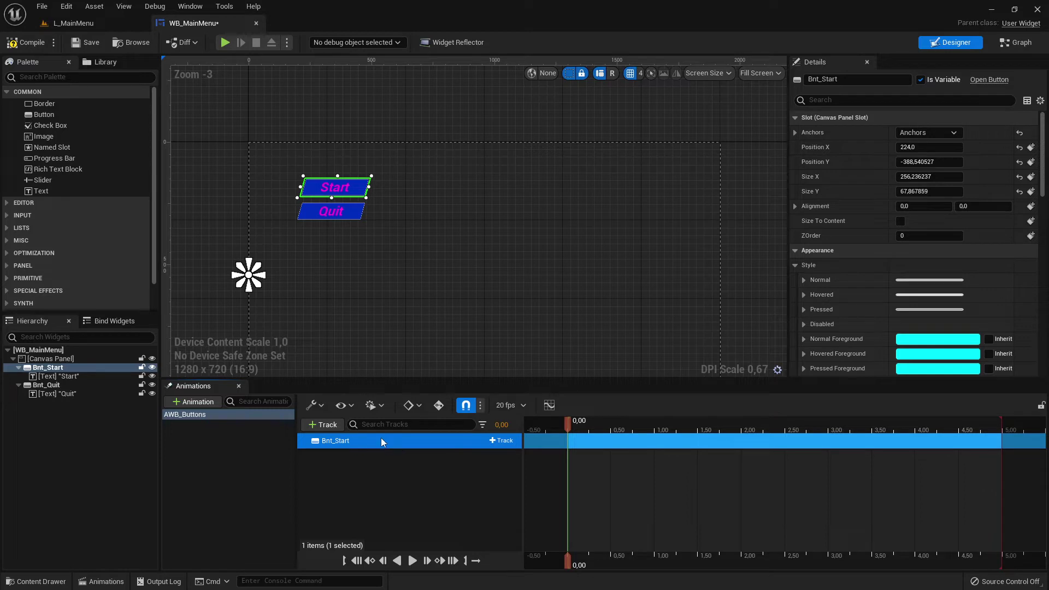
pyautogui.click(501, 441)
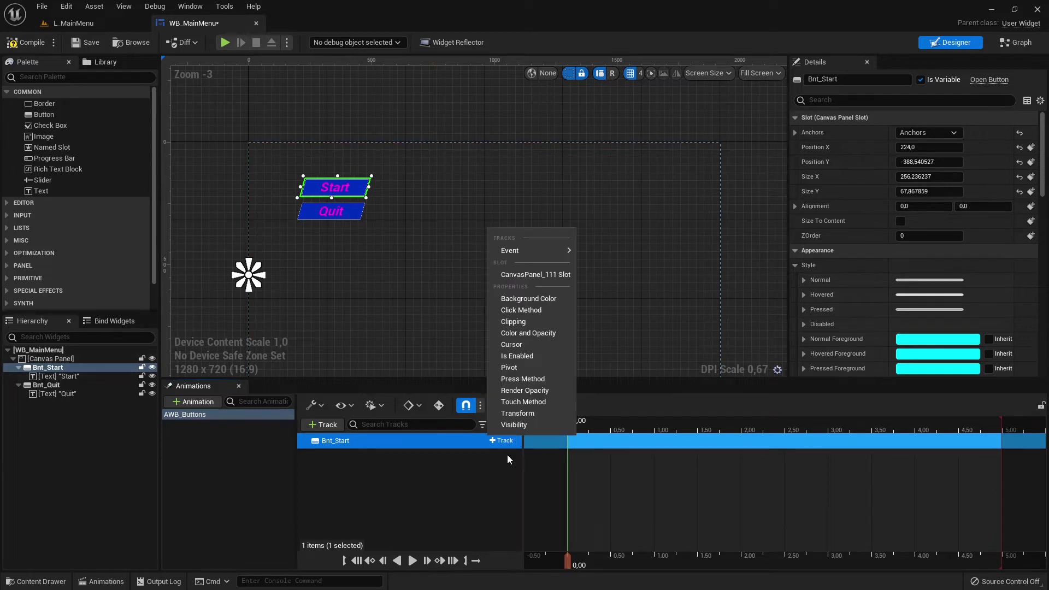
pyautogui.moveTo(527, 248)
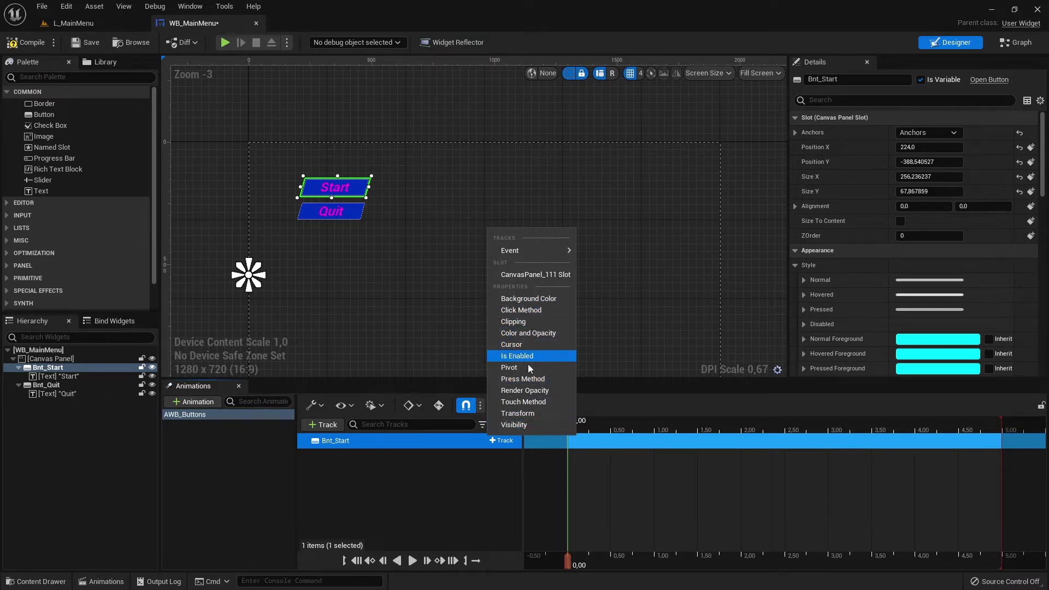
pyautogui.click(527, 414)
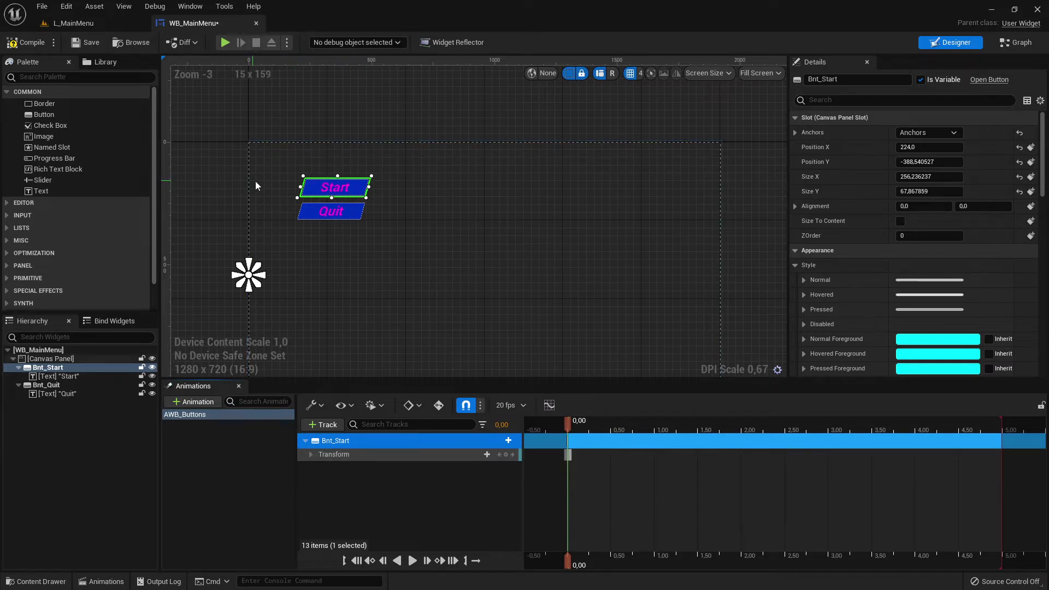
# Expand Transform > Translation and set Bnt_Start's X translation to about -601.13
pyautogui.click(363, 455)
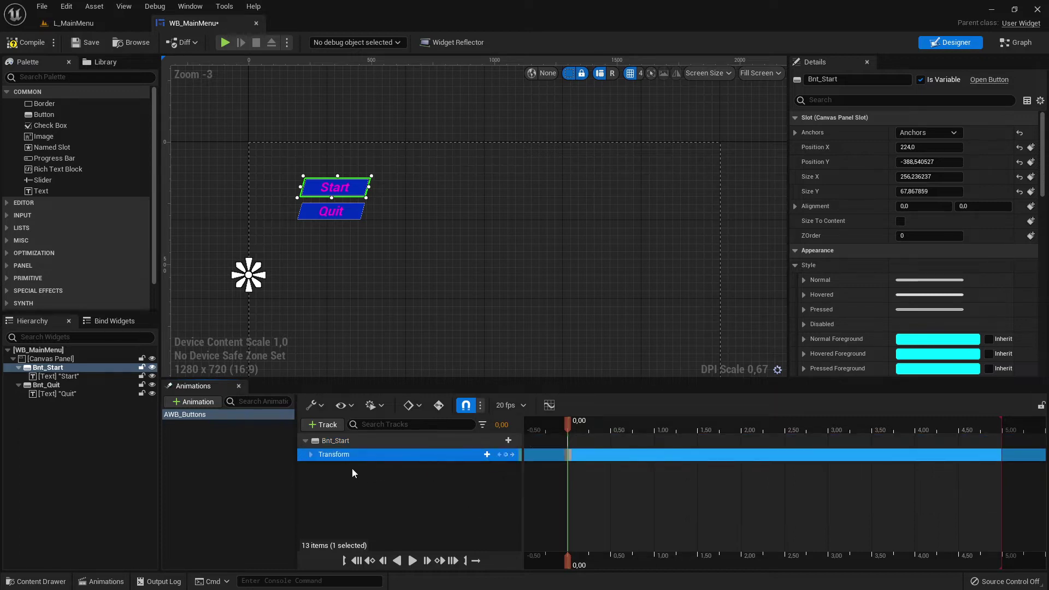
pyautogui.click(311, 455)
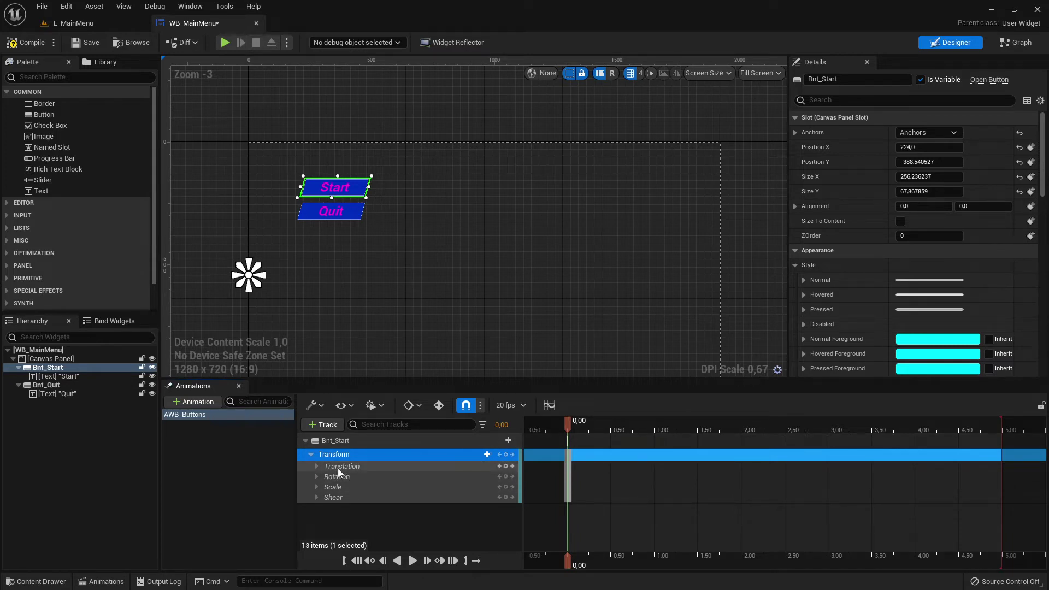
pyautogui.click(316, 467)
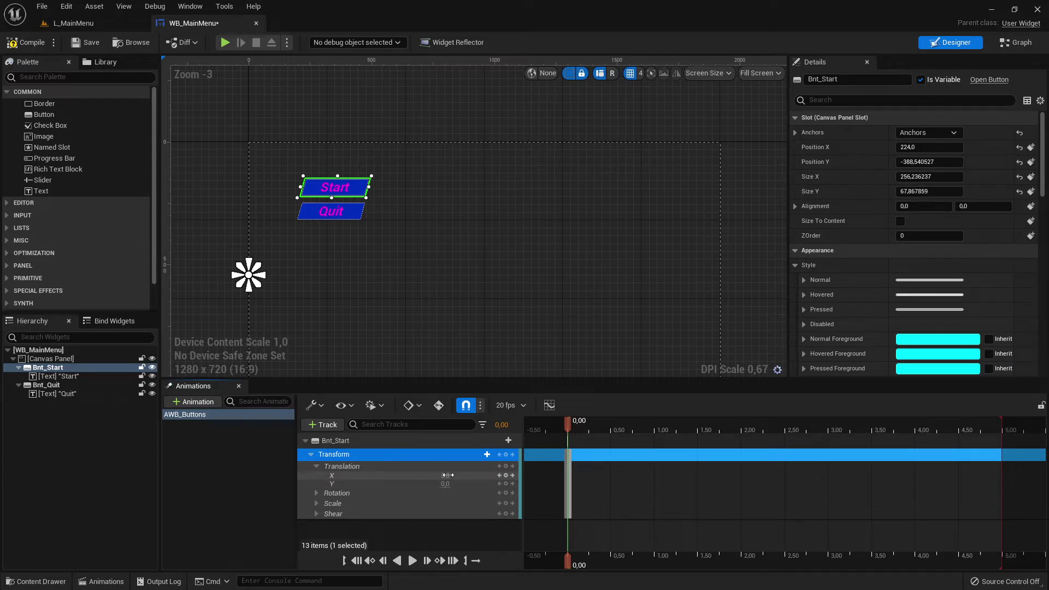
pyautogui.moveTo(448, 476); pyautogui.dragTo(396, 475)
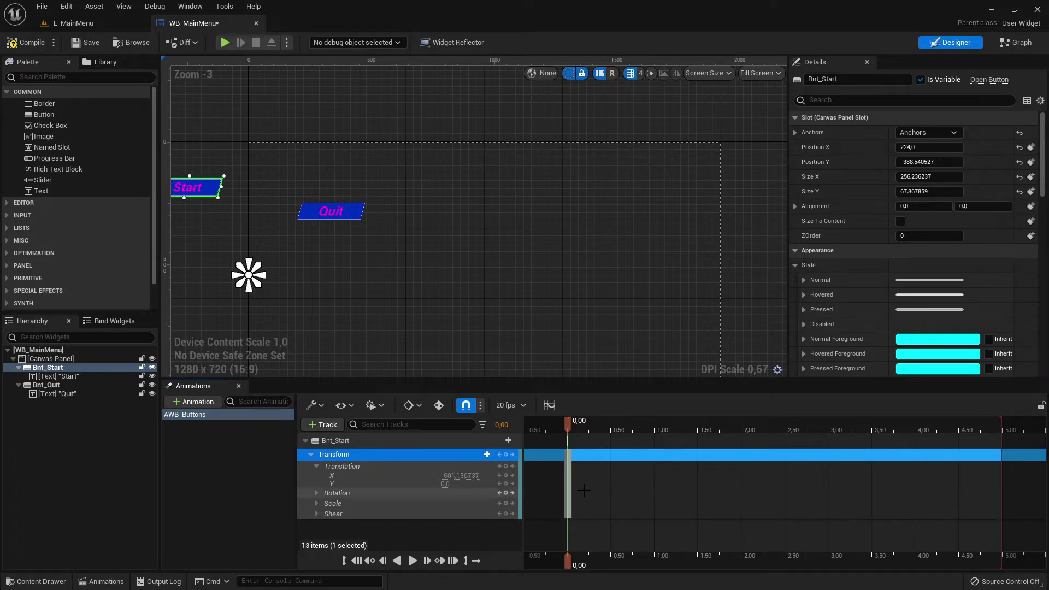